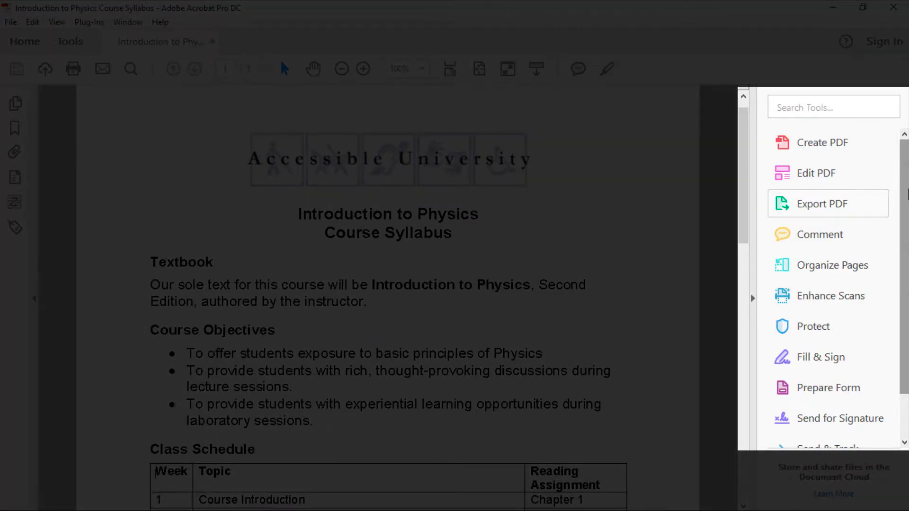
Add the Accessibility tool from Protect & Standardize to the tool shortcuts, then return to the syllabus
scroll(904, 194, down, 1)
scroll(905, 246, up, 1)
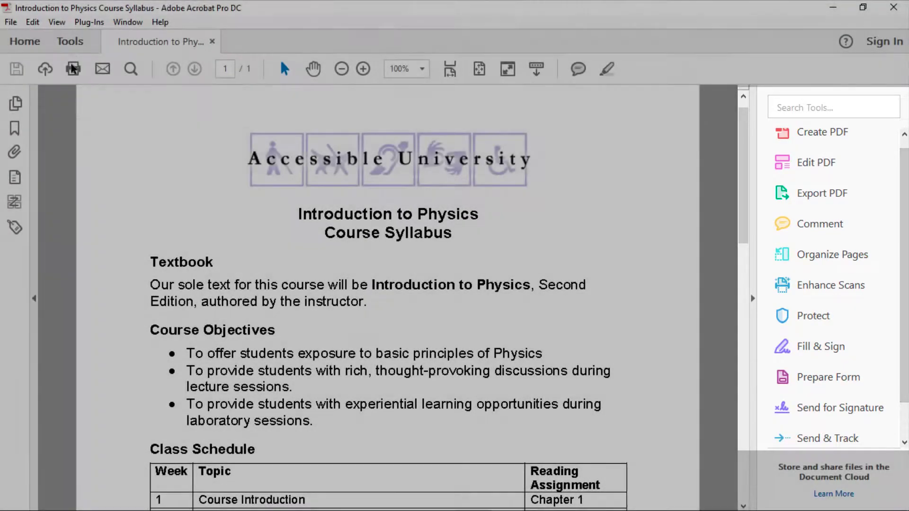
click(70, 41)
scroll(406, 280, down, 7)
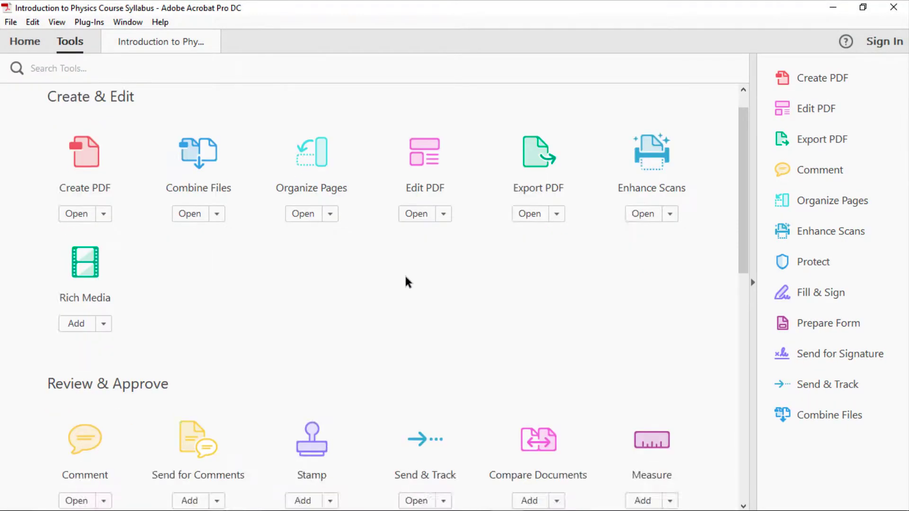
scroll(406, 282, down, 5)
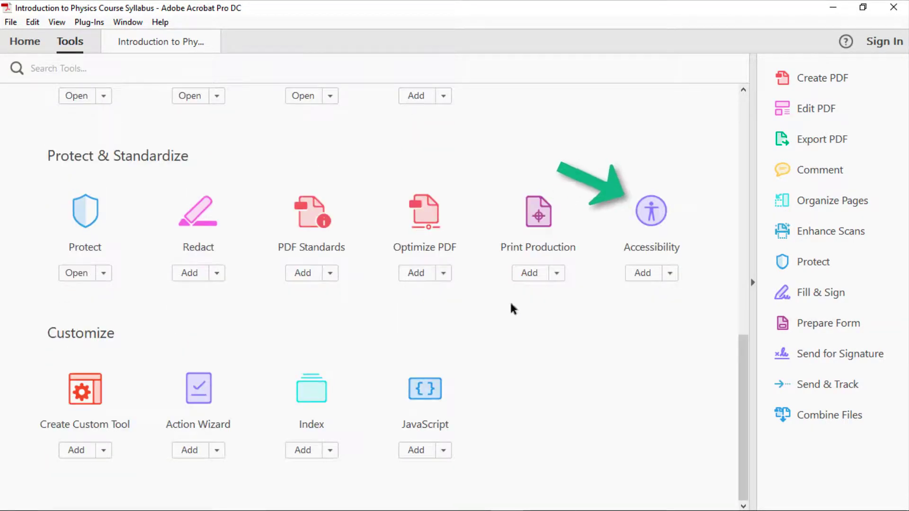
click(670, 273)
click(675, 315)
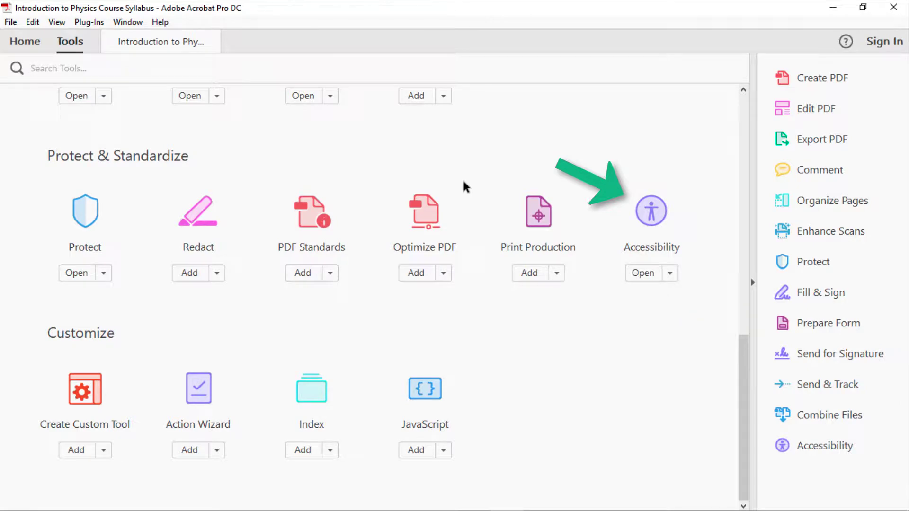
click(166, 44)
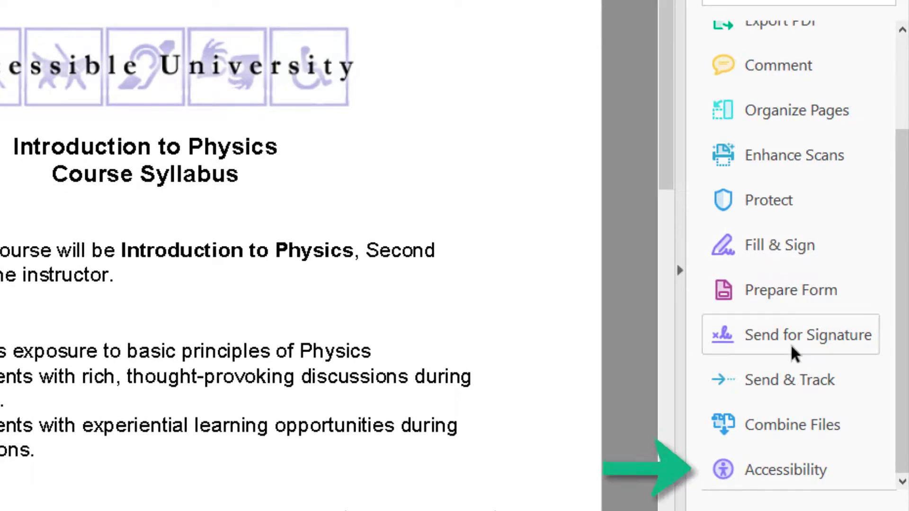
Run an Accessibility Full Check with the default checker options
click(786, 472)
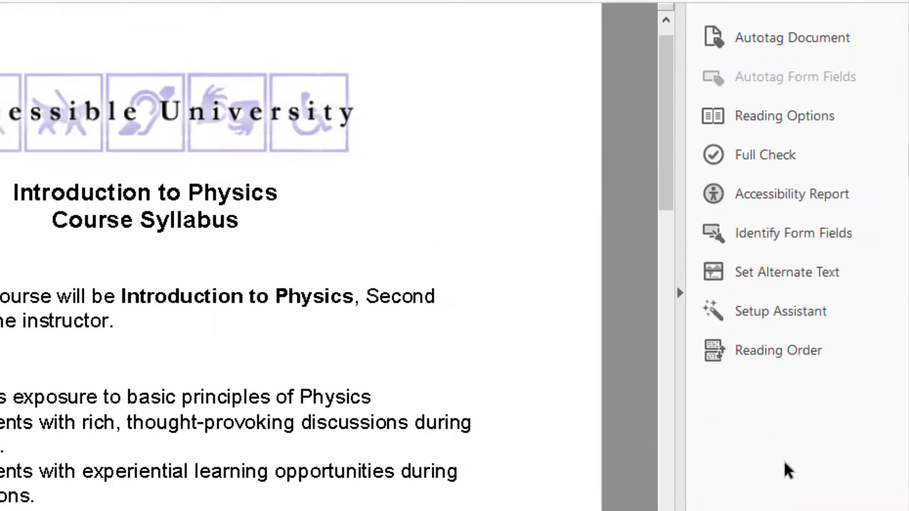
click(761, 155)
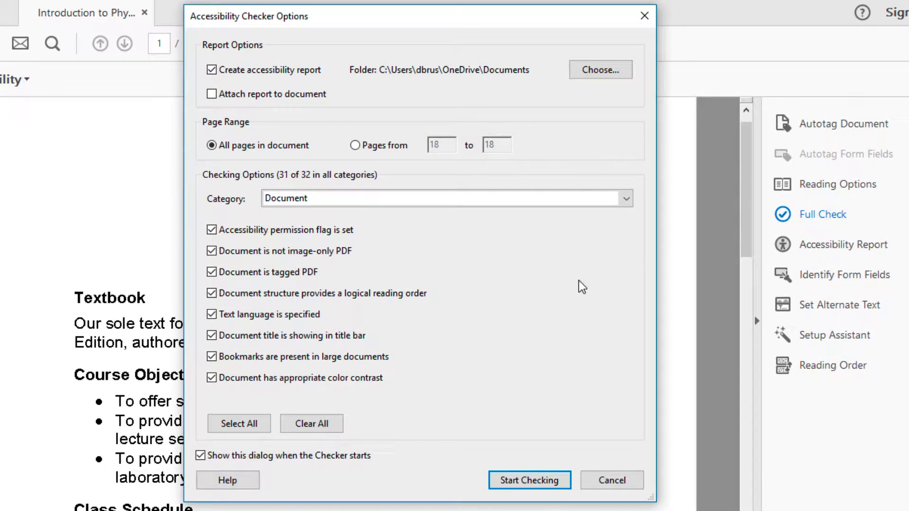
click(529, 479)
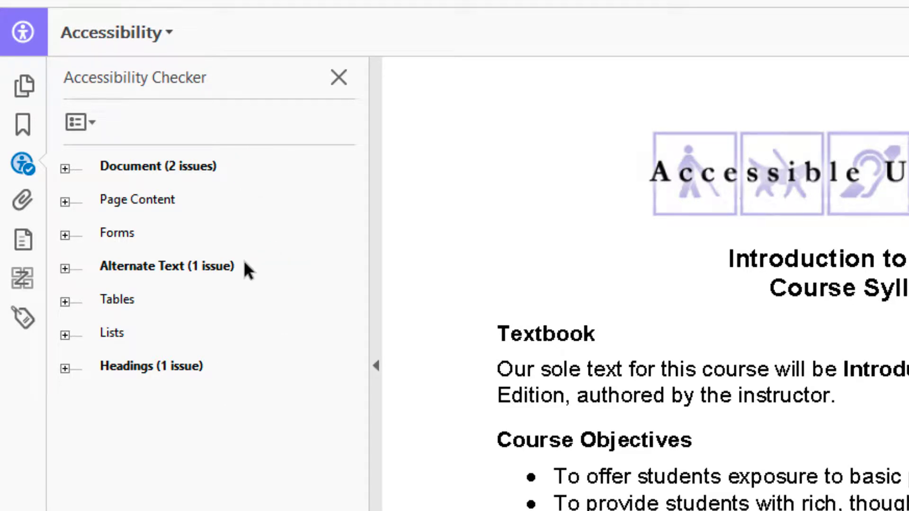
Mark the Document category's Color contrast check as Passed manually
click(64, 168)
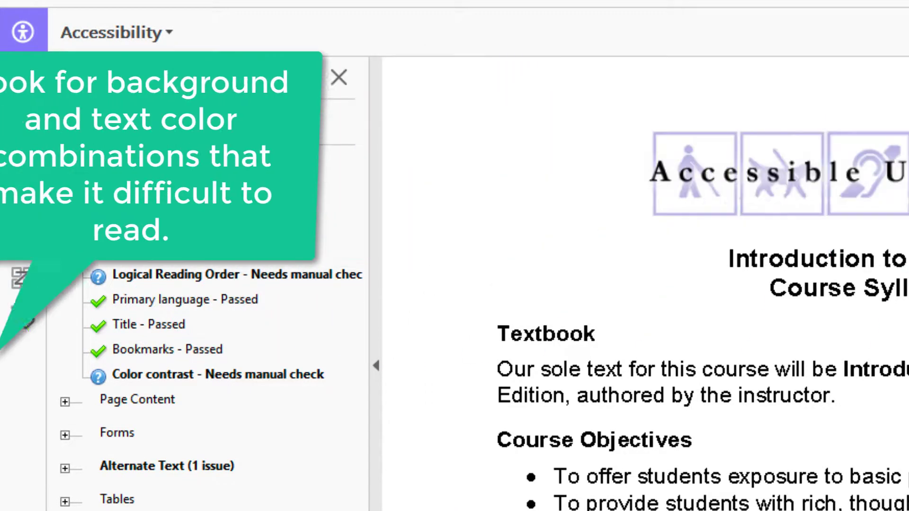
scroll(725, 303, down, 6)
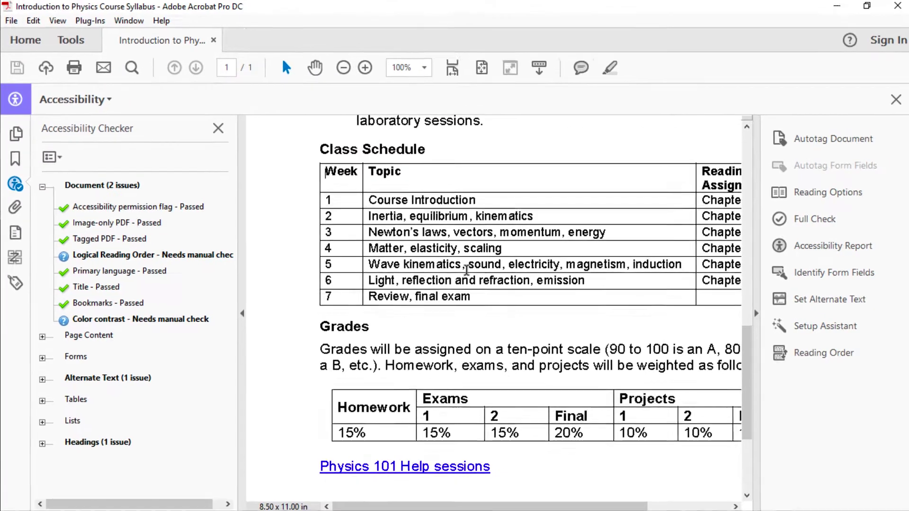
scroll(627, 287, down, 3)
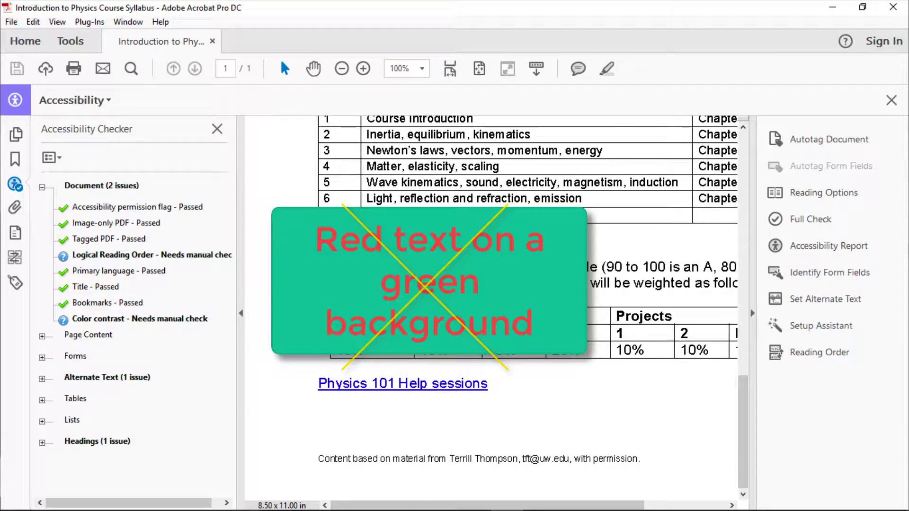
scroll(505, 308, up, 3)
scroll(504, 307, up, 4)
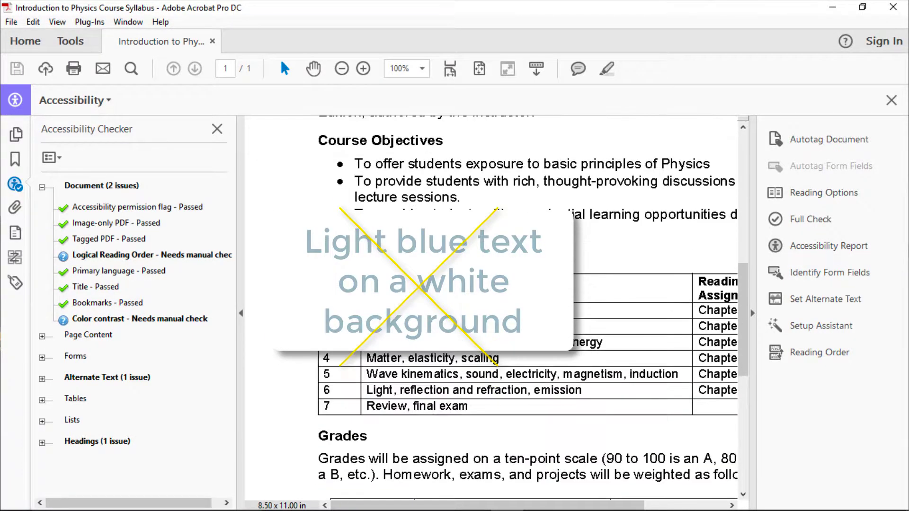
scroll(465, 270, up, 1)
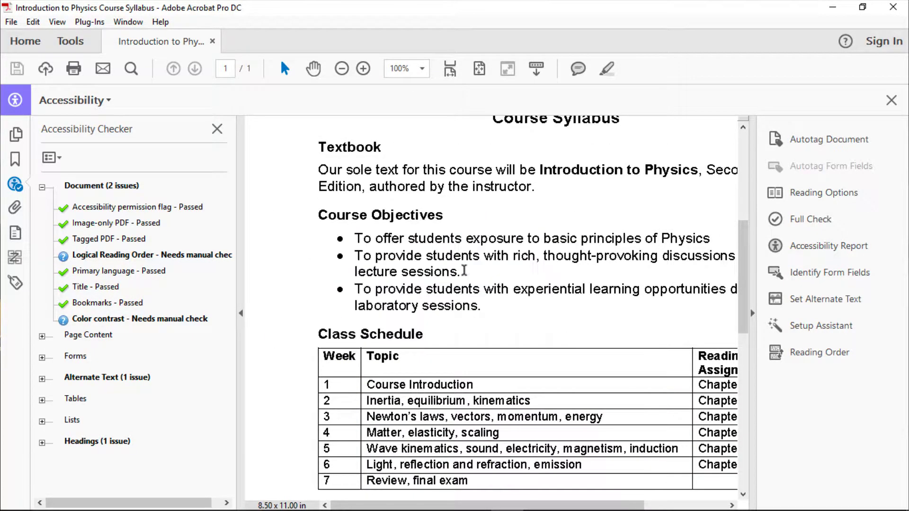
scroll(464, 271, up, 2)
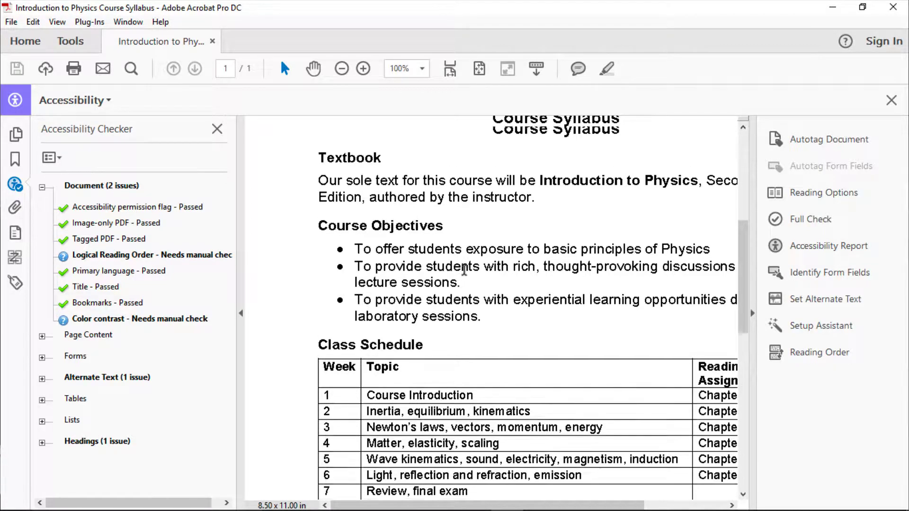
scroll(464, 270, up, 3)
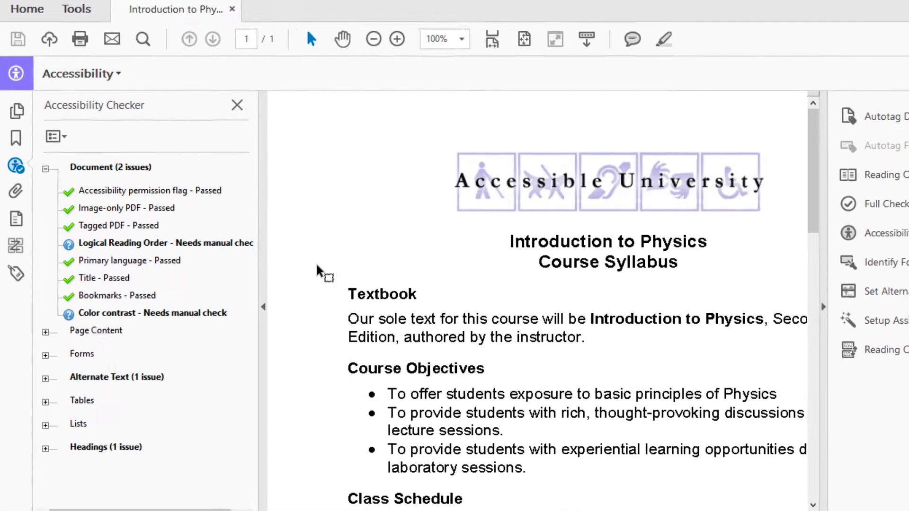
right_click(196, 306)
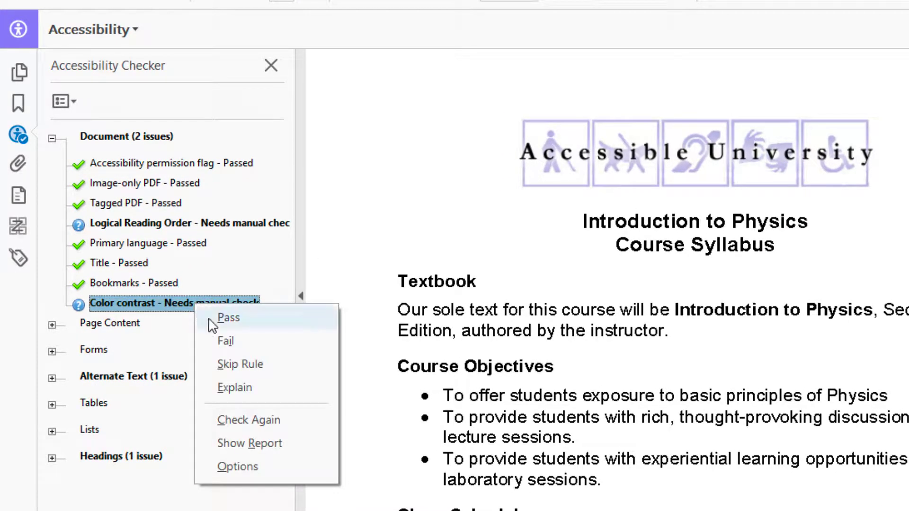
click(227, 318)
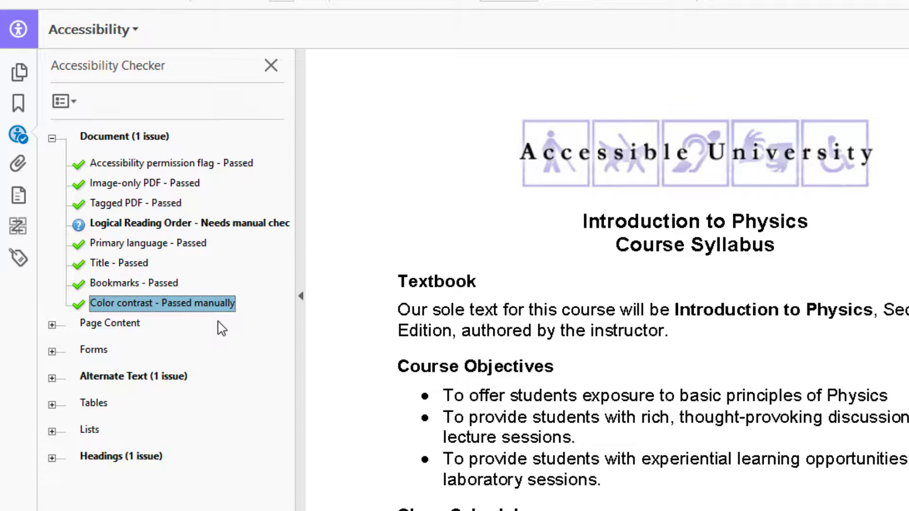
click(53, 137)
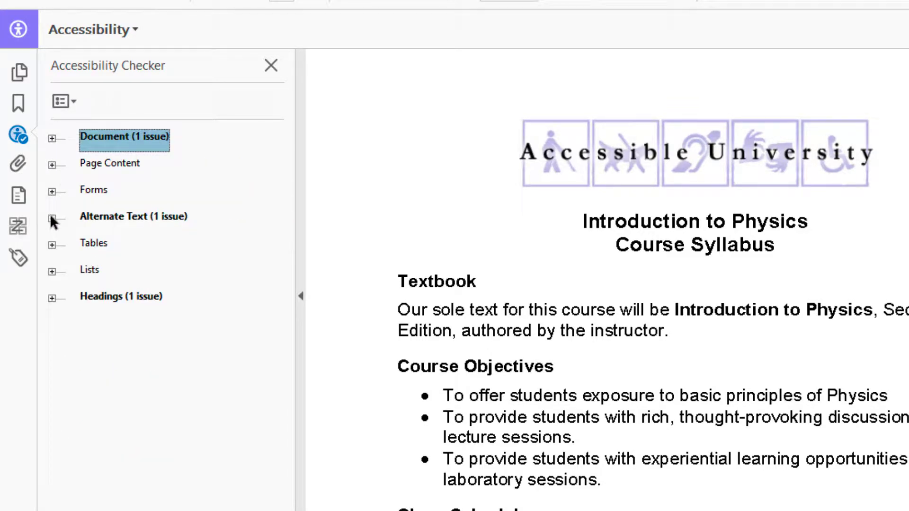
Skip the 'Other elements alternate text' rule for its failing Element 1
click(52, 219)
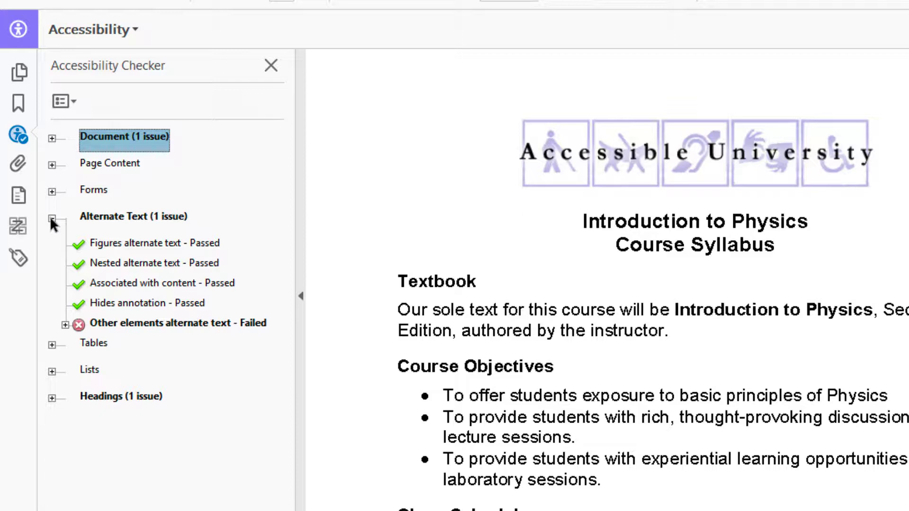
click(65, 325)
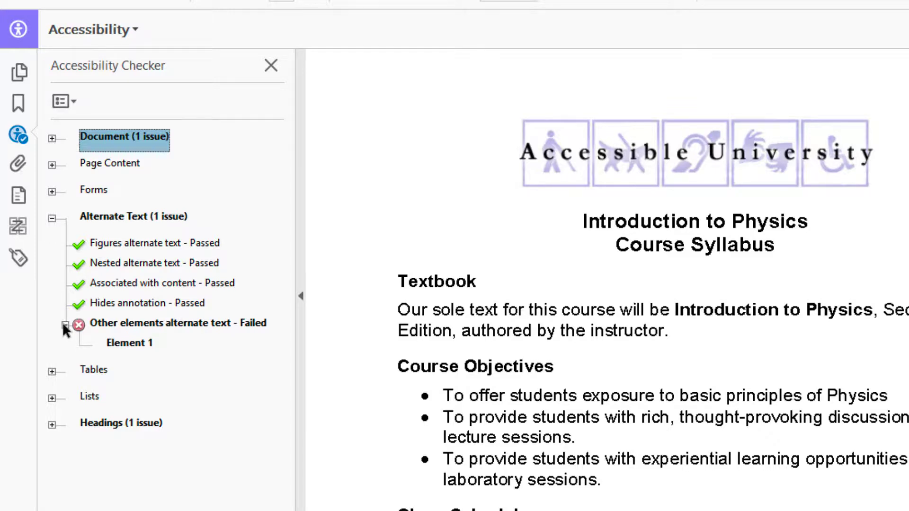
click(142, 350)
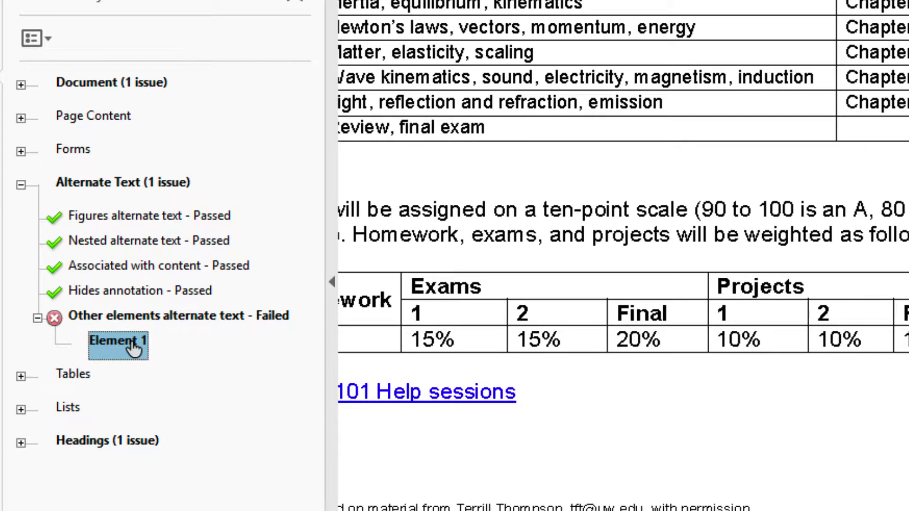
right_click(124, 345)
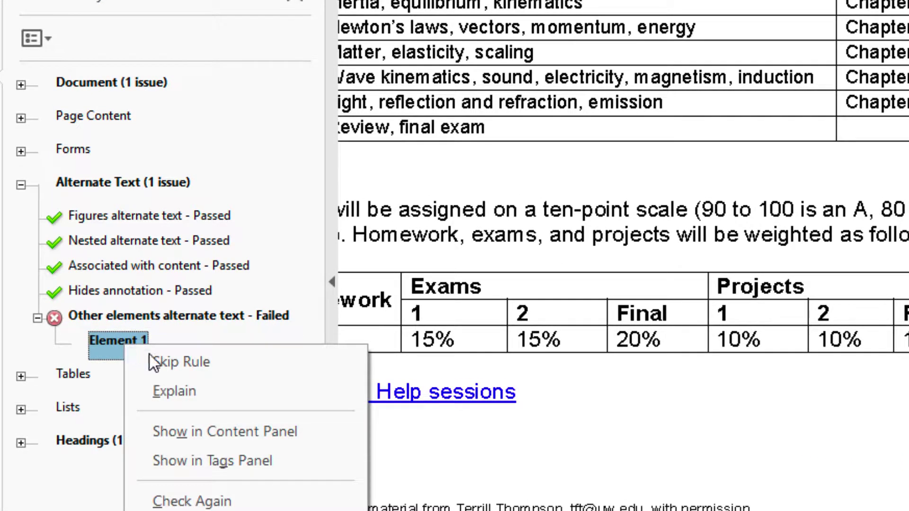
click(167, 363)
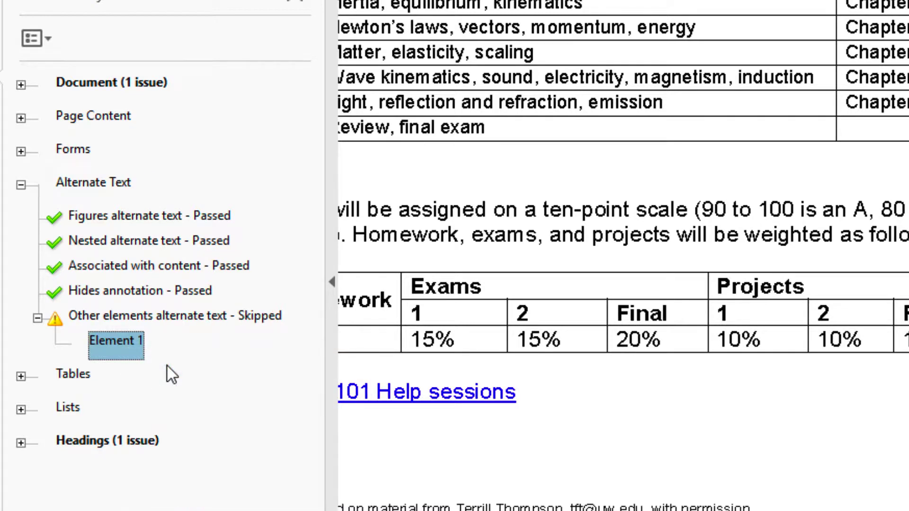
click(21, 185)
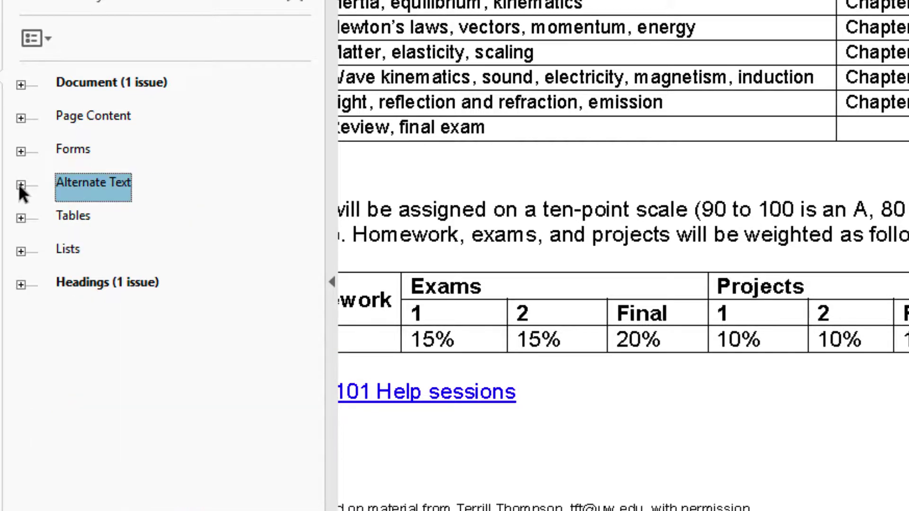
Trace the Headings 'Appropriate nesting' failure to the 'Introduction to Physics Course Syllabus' title
click(21, 285)
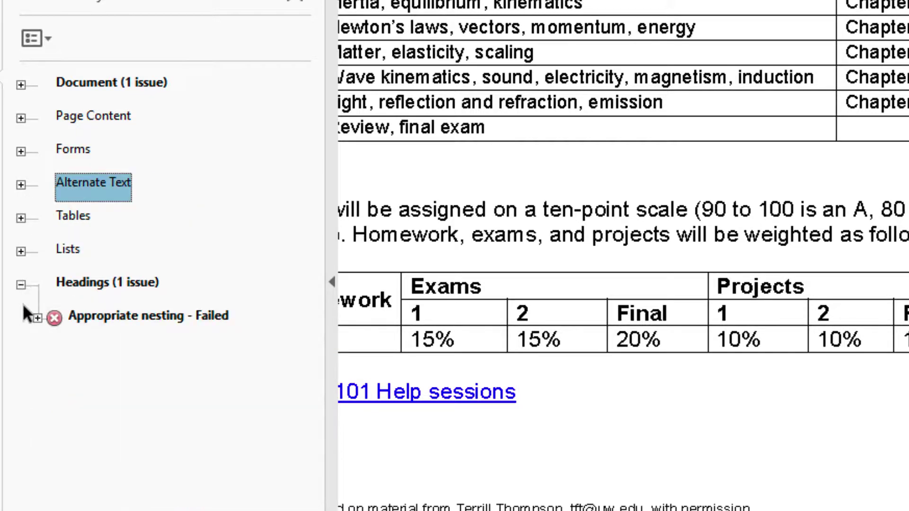
click(37, 317)
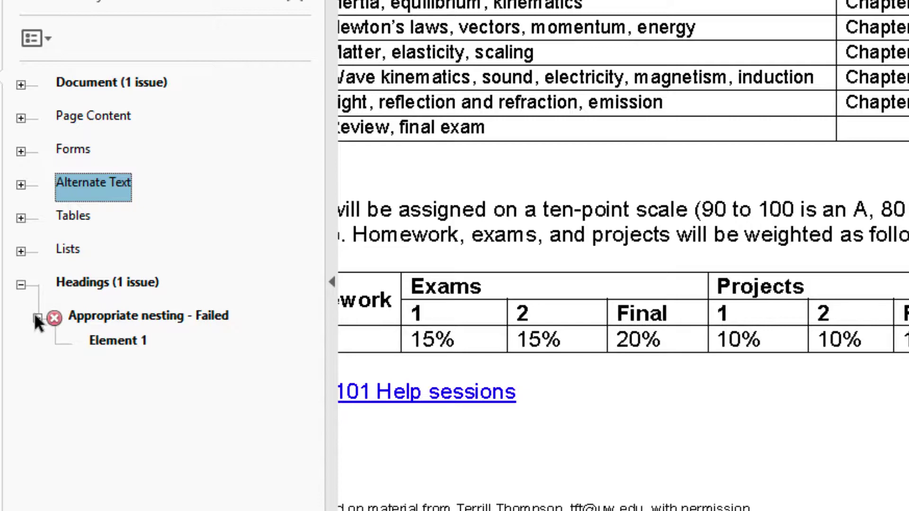
click(111, 346)
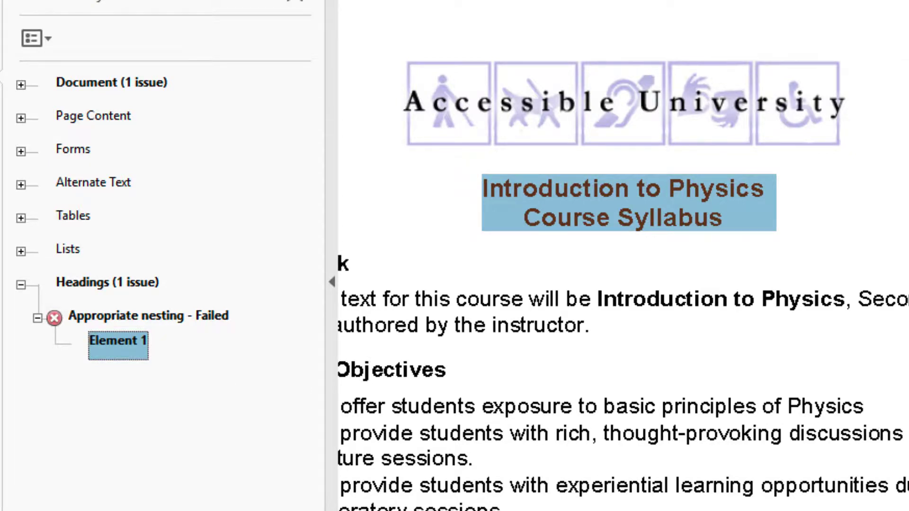
scroll(623, 256, left, 5)
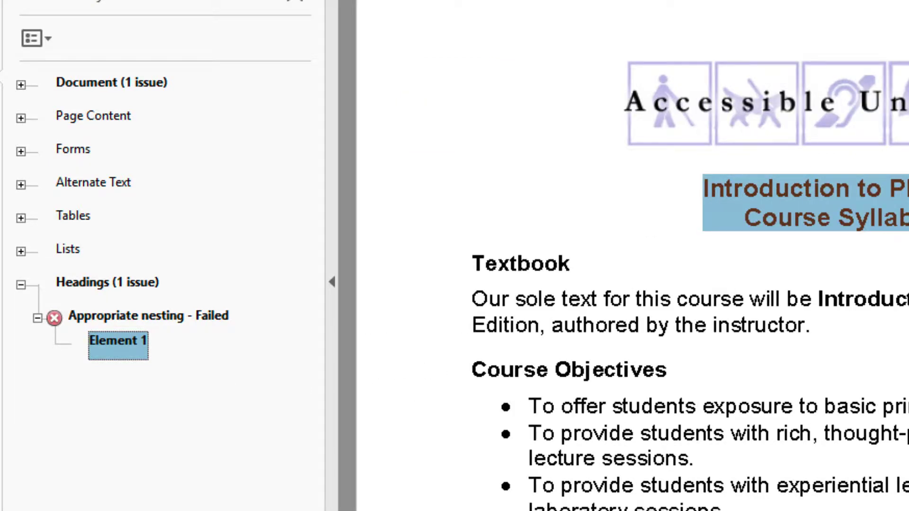
right_click(110, 351)
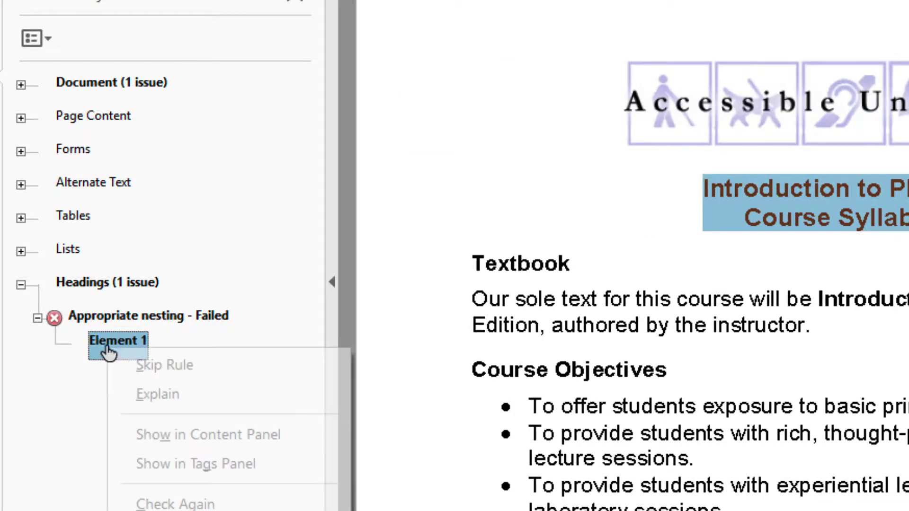
Show the failing title in the Tags panel and open its H3 tag's properties
click(163, 466)
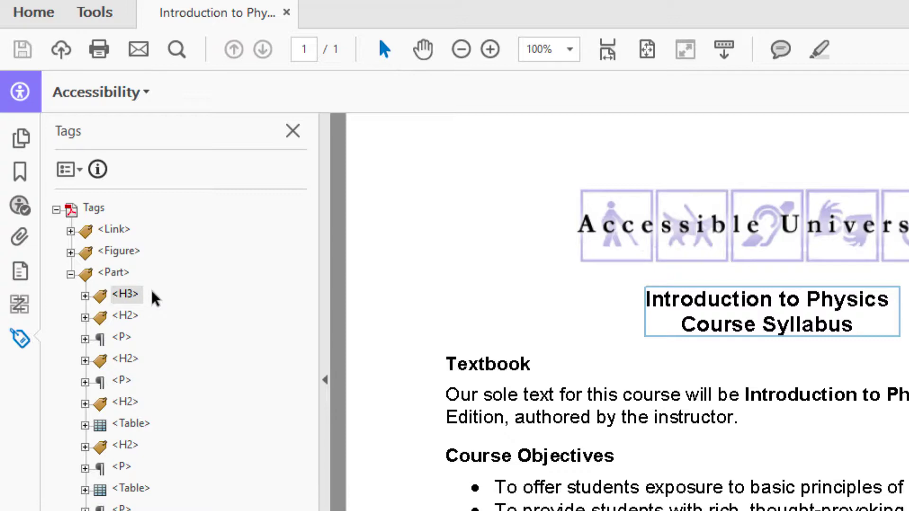
right_click(128, 297)
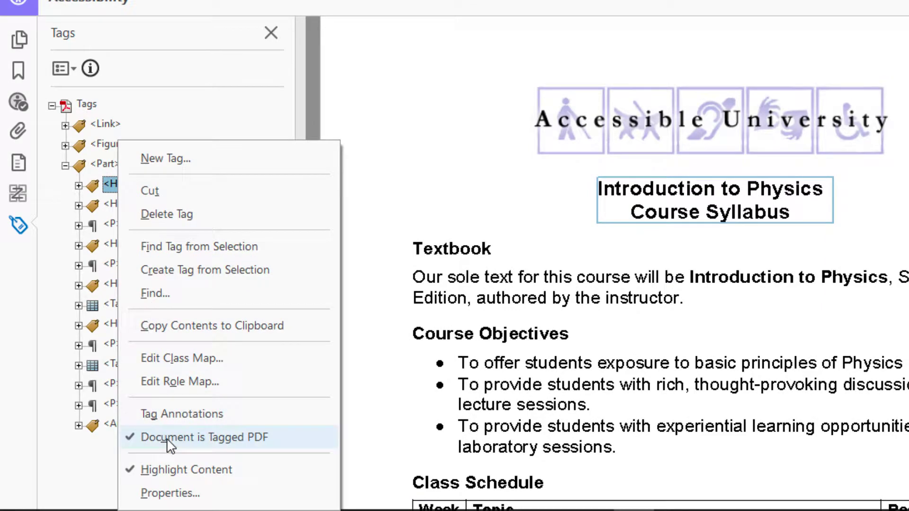
click(184, 510)
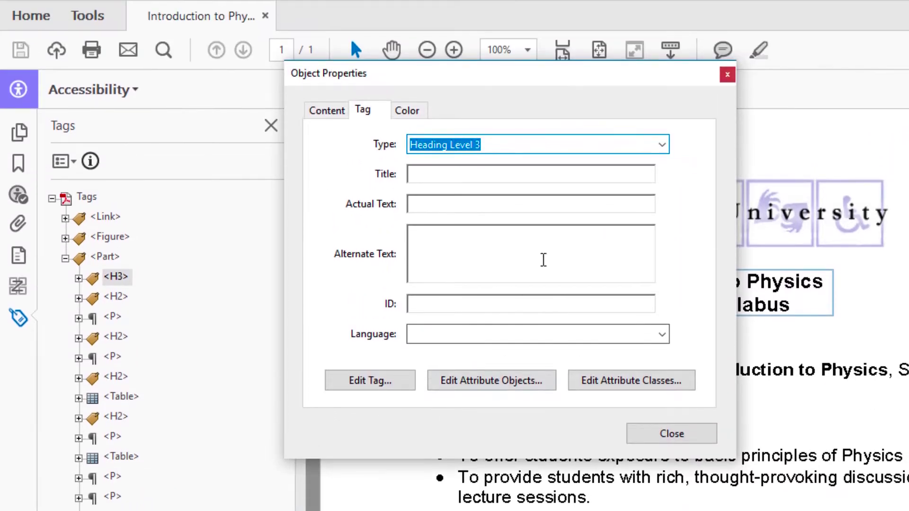
Try tag type Heading Level 1, then set it back to Heading Level 3
click(662, 148)
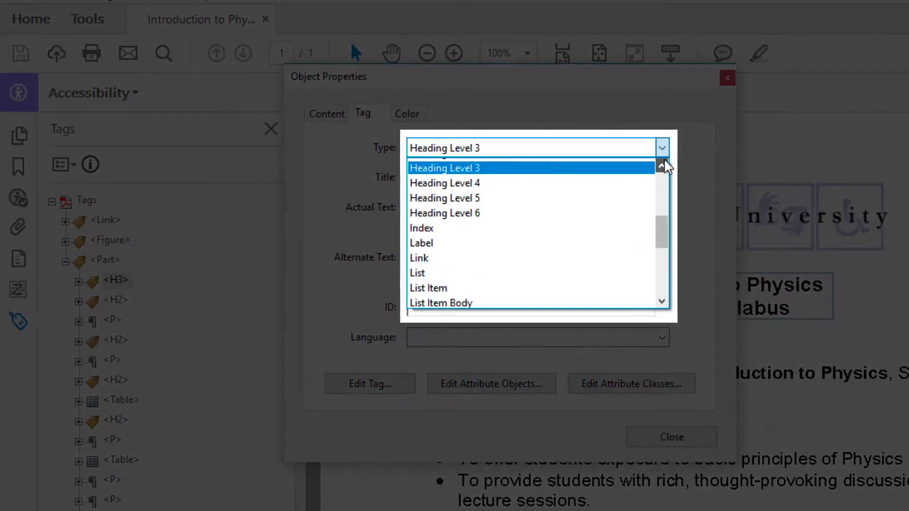
click(663, 165)
click(663, 166)
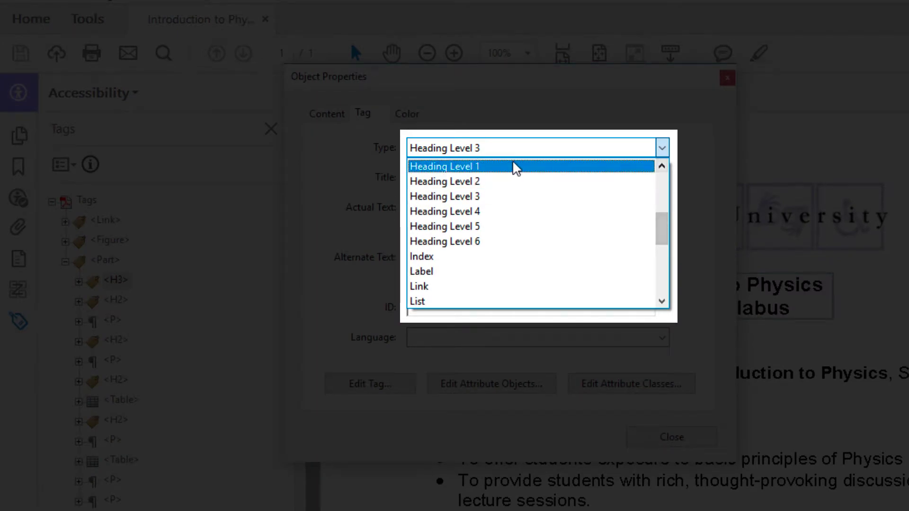
click(495, 166)
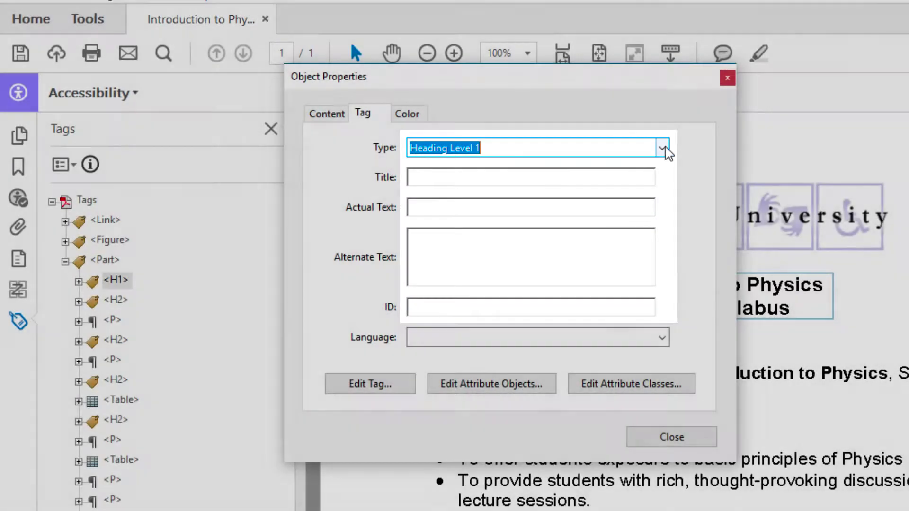
click(663, 148)
click(593, 196)
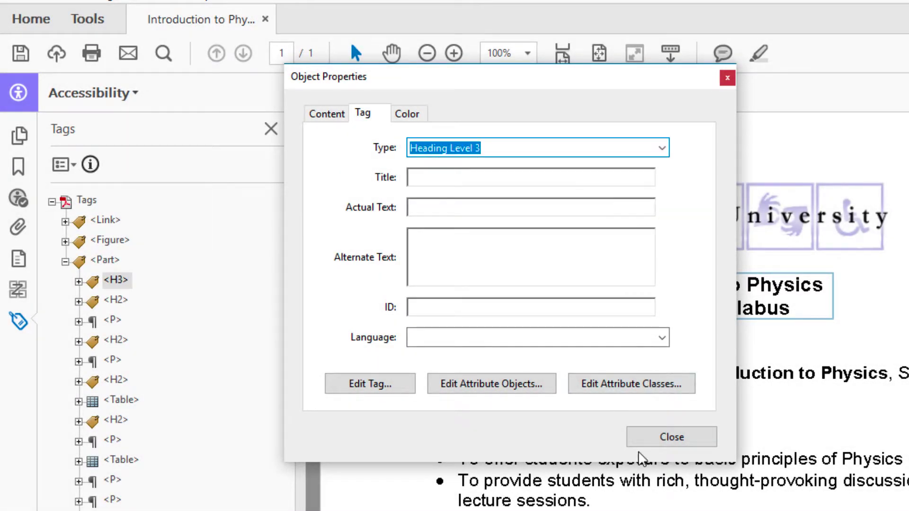
Close the properties dialog and rename the title's tag from H3 to H1
click(641, 436)
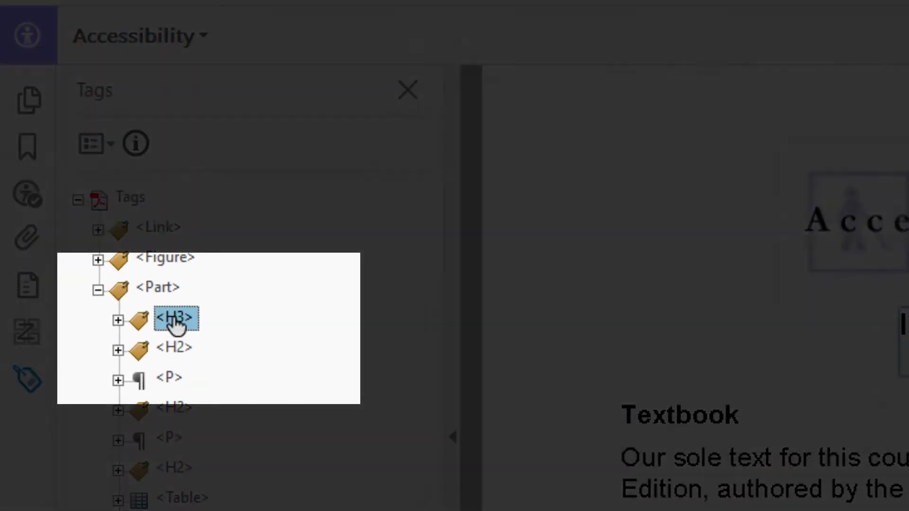
click(178, 322)
click(189, 317)
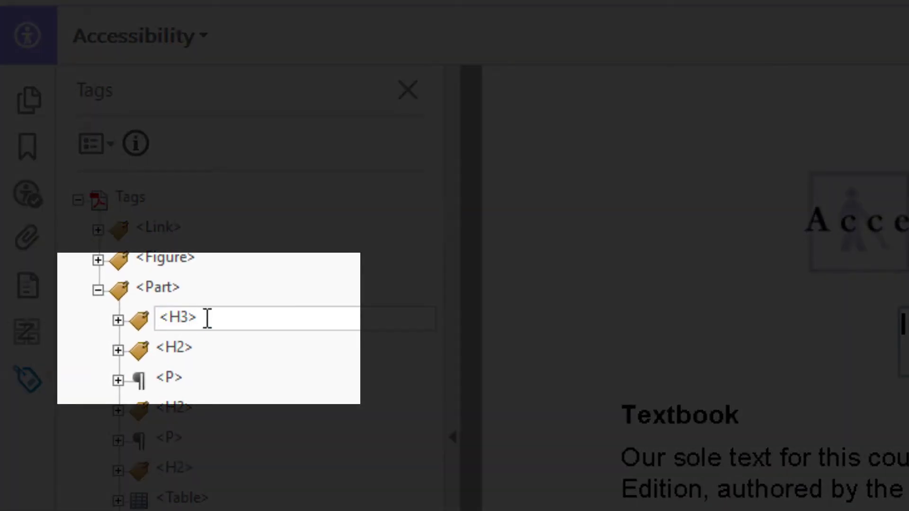
key(BackSpace)
text(1)
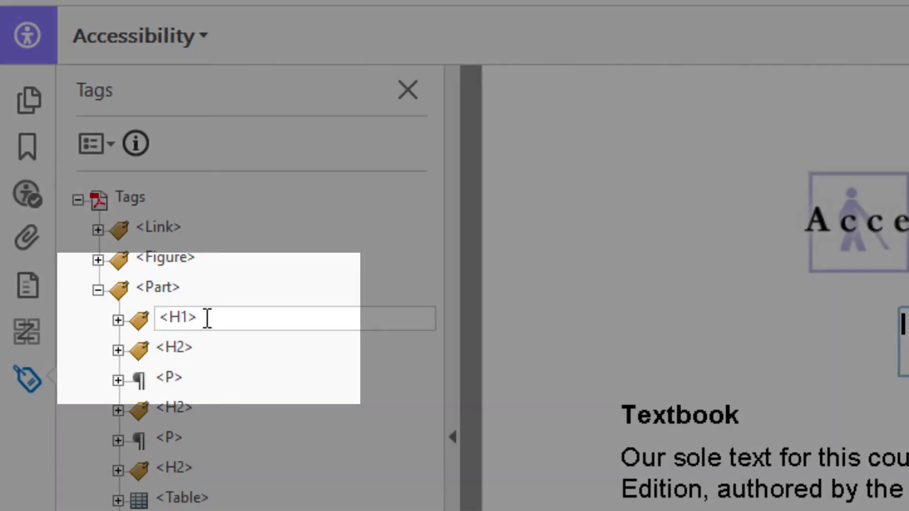
key(Return)
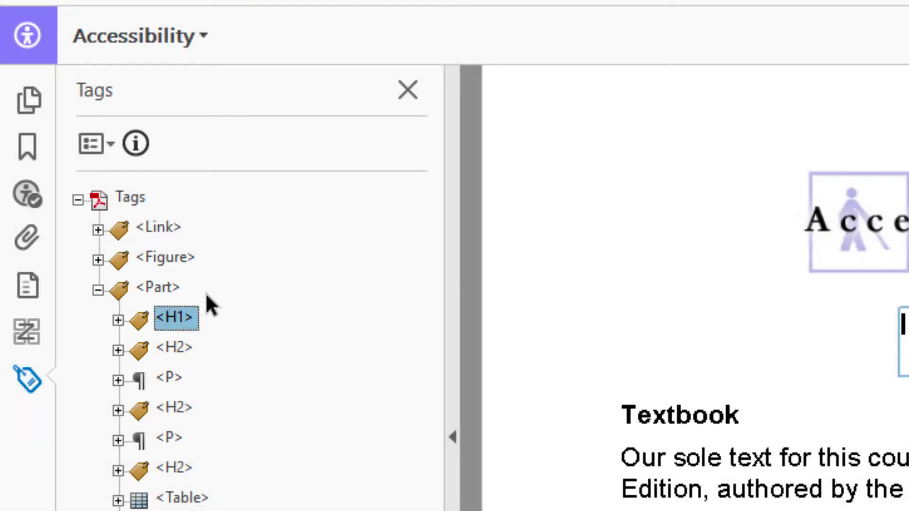
Re-check Element 1 so Appropriate nesting passes, then collapse the Headings group
click(24, 194)
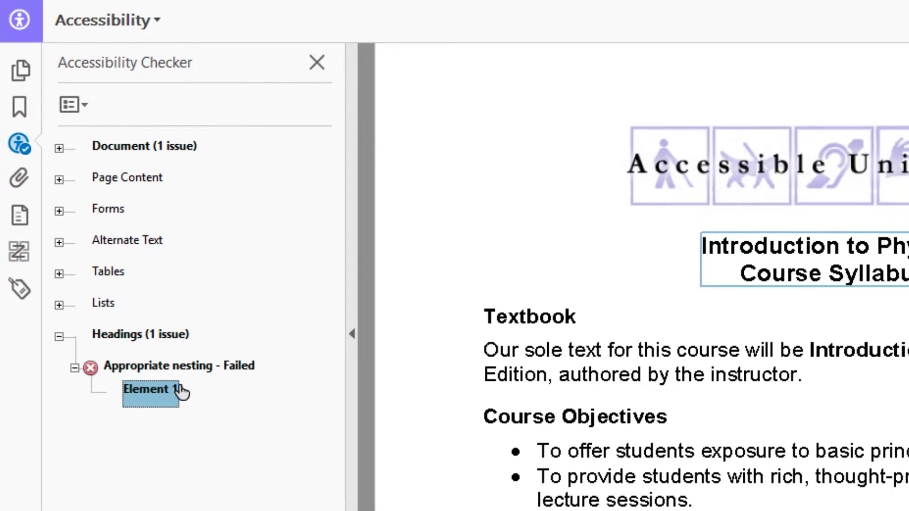
right_click(152, 389)
click(195, 419)
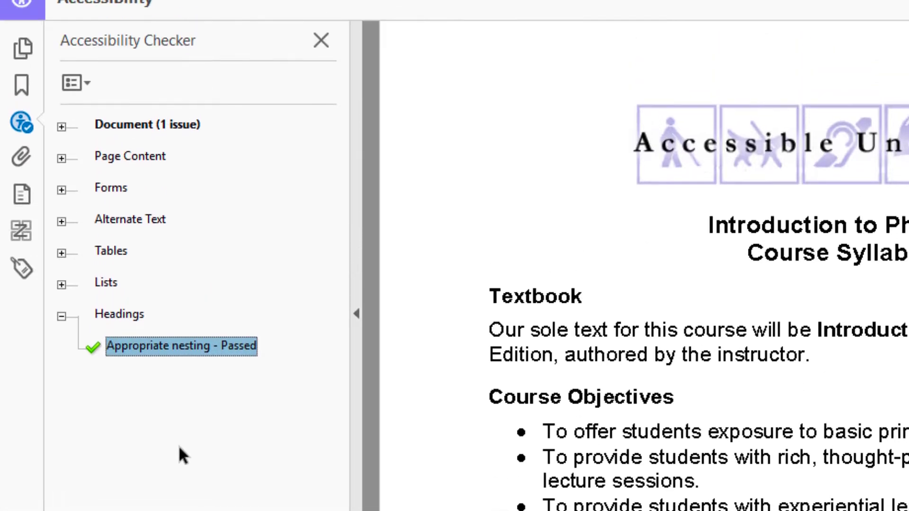
click(61, 315)
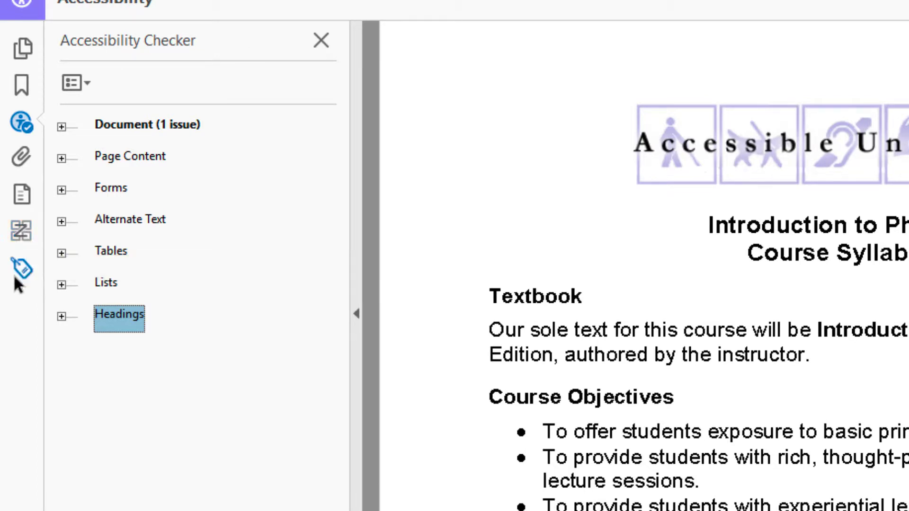
Show the Order pane to display the page's numbered reading order
right_click(18, 325)
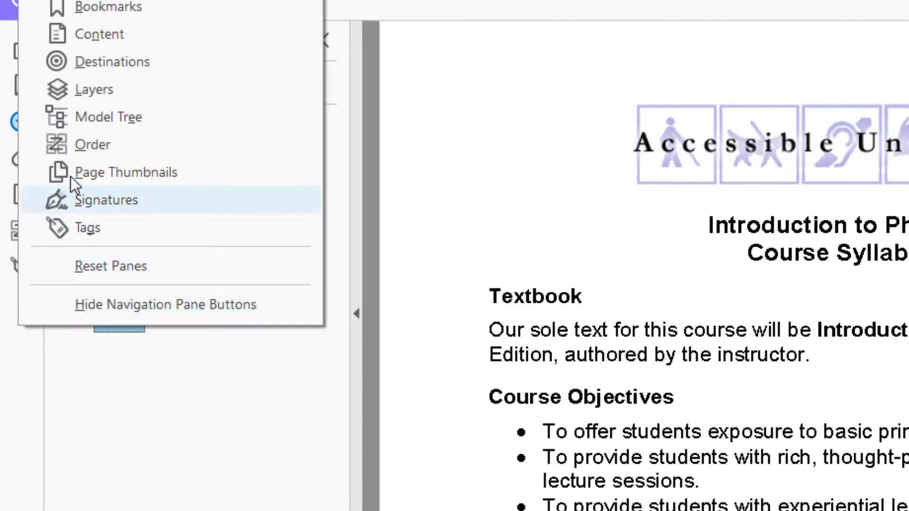
click(80, 145)
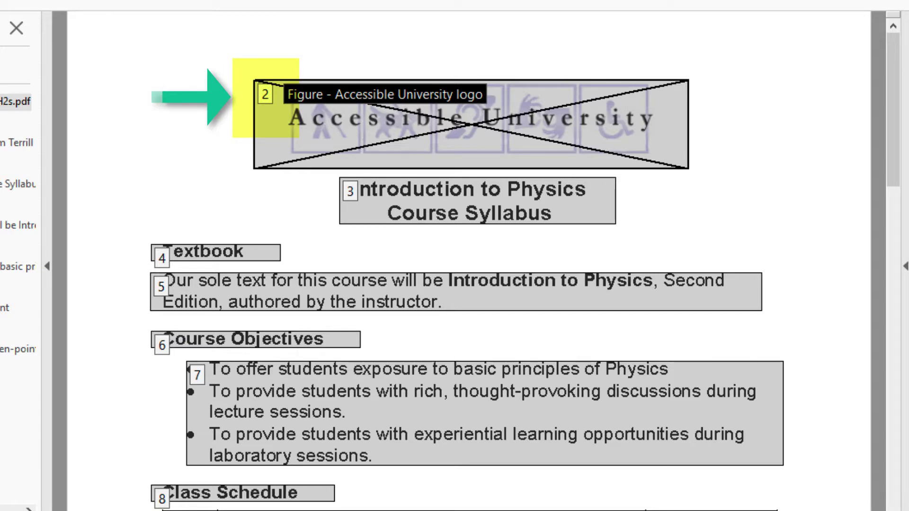
Move the footer credit line from item 1 to the end of the reading order, after item 14
scroll(180, 135, down, 5)
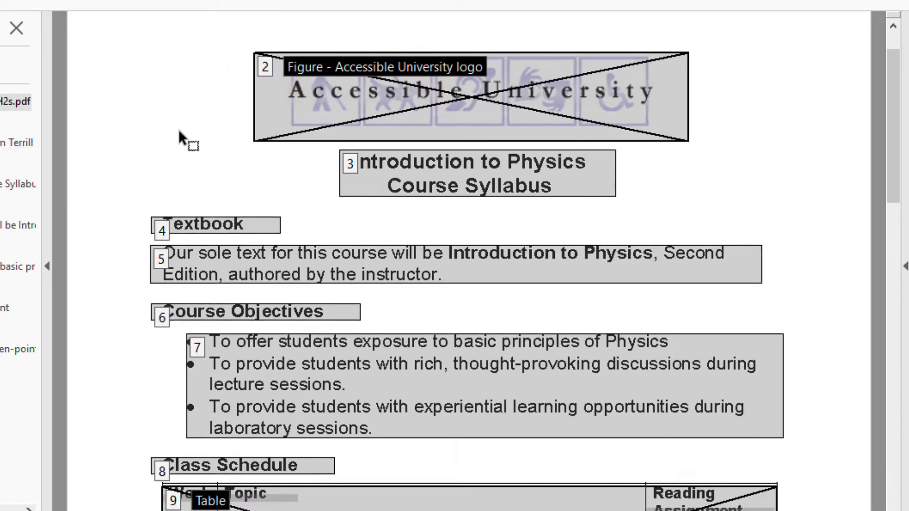
scroll(180, 132, down, 6)
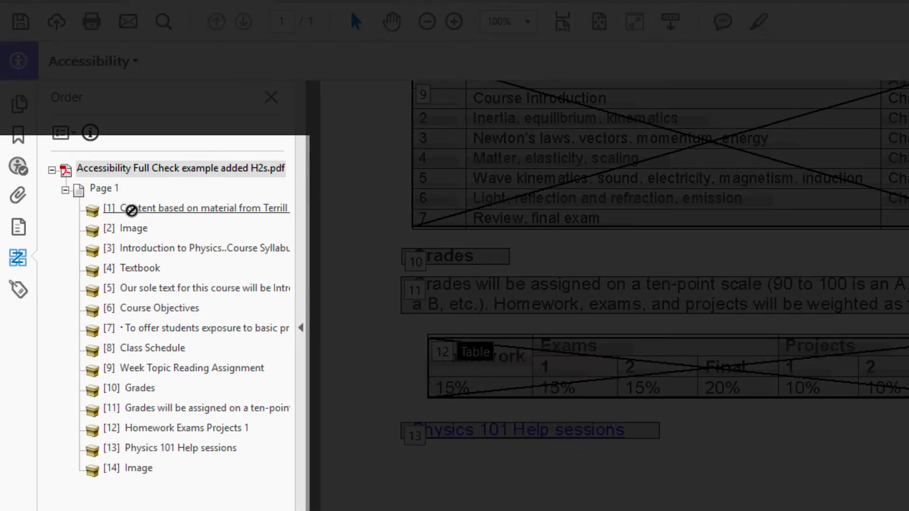
drag(131, 210, 120, 472)
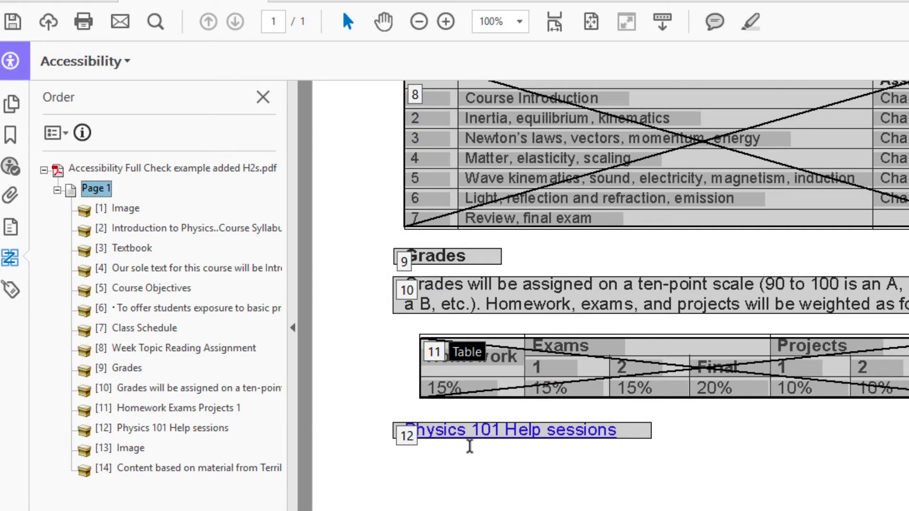
scroll(532, 444, up, 10)
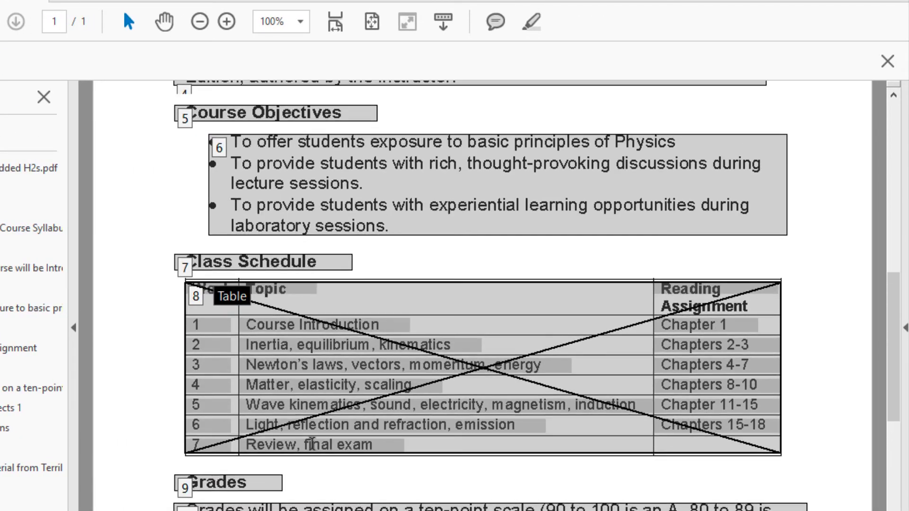
scroll(312, 445, up, 5)
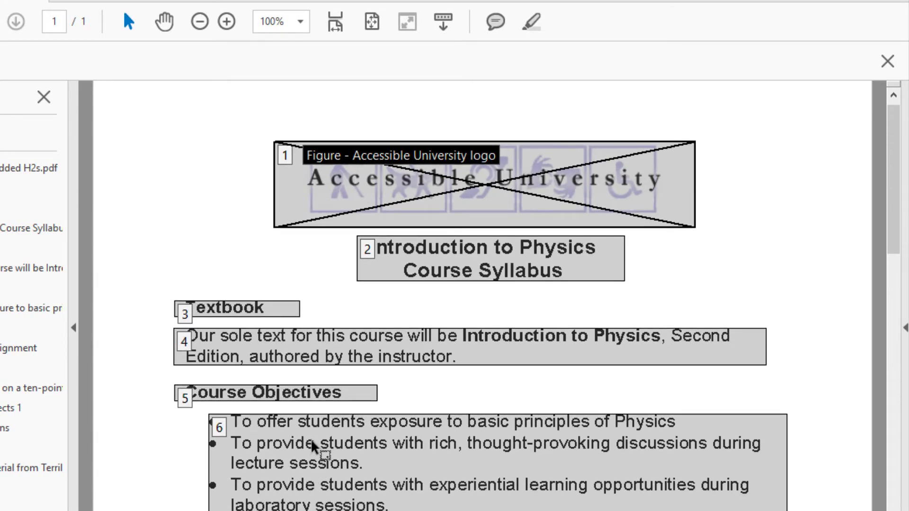